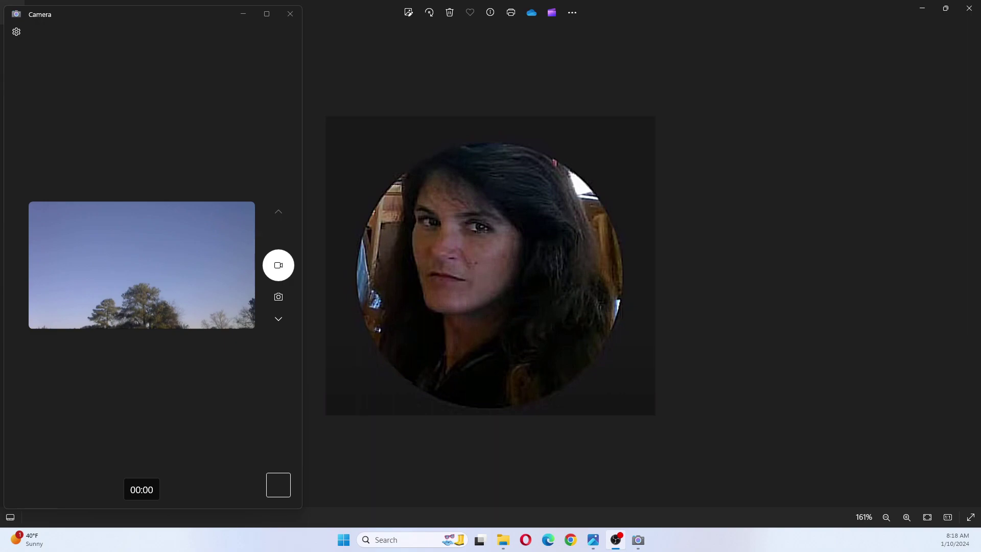
pyautogui.click(221, 542)
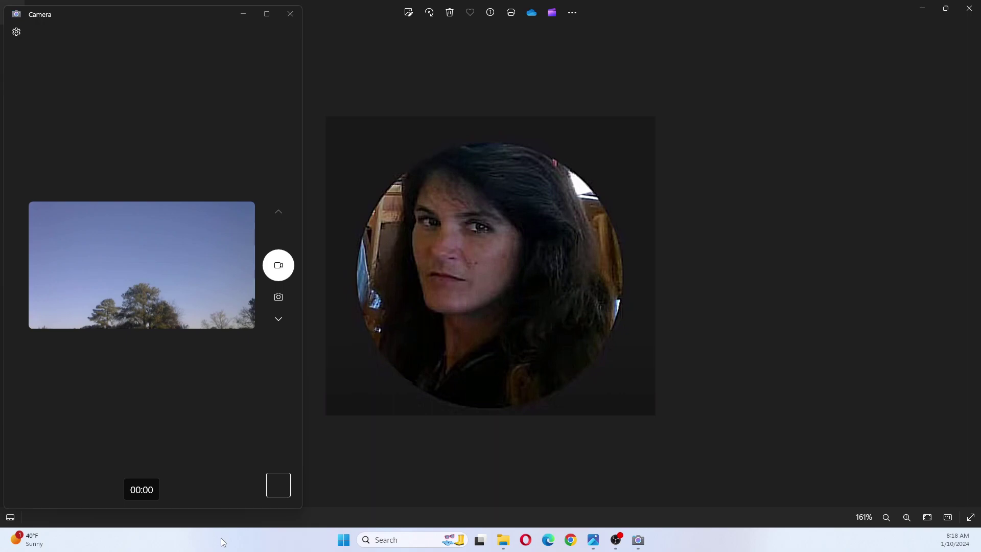